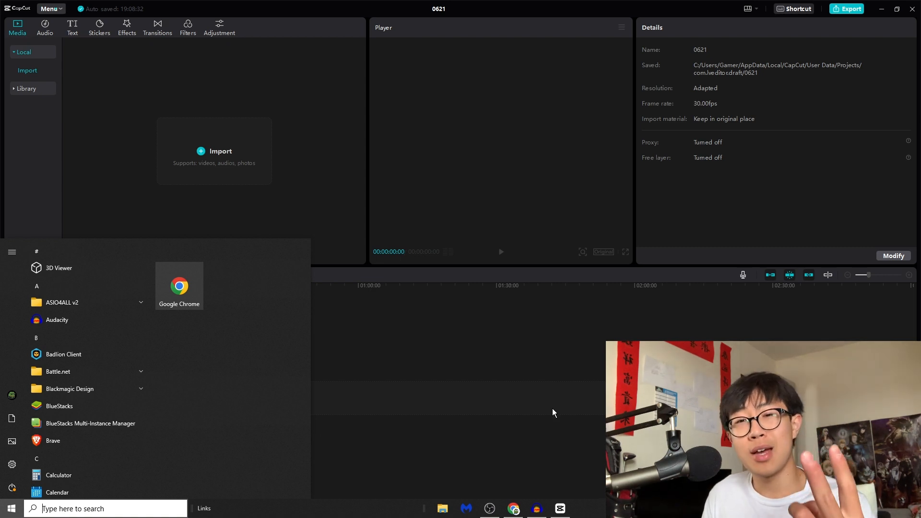
Step: Import the video IMG_7514.MOV from the Downloads folder into the project media
mouse_move(537, 511)
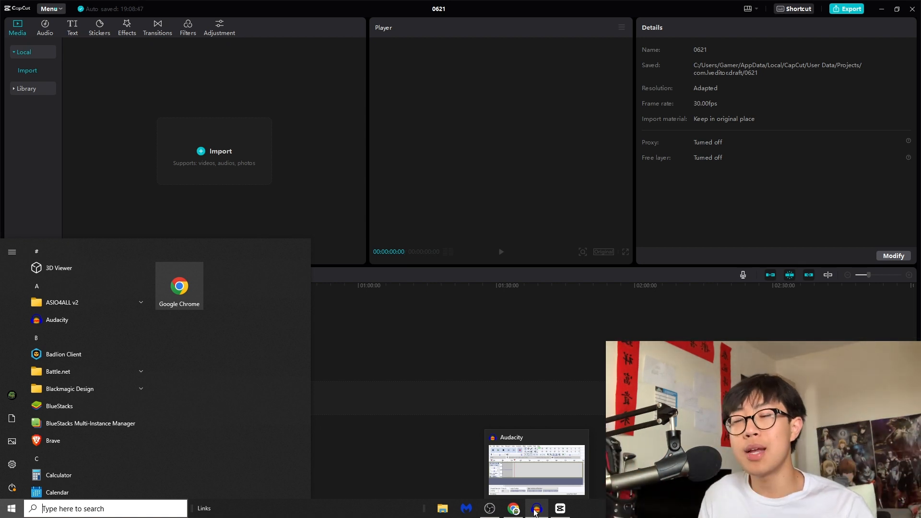
click(535, 512)
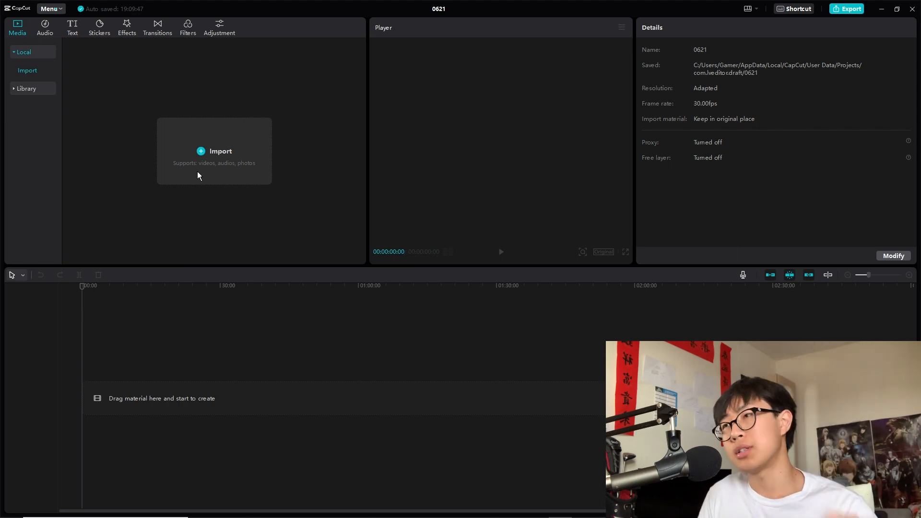
click(198, 152)
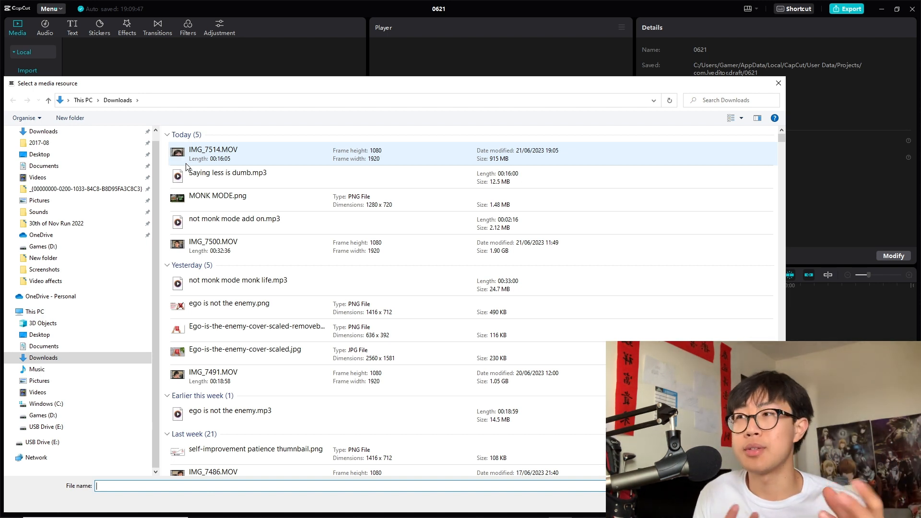
double_click(221, 154)
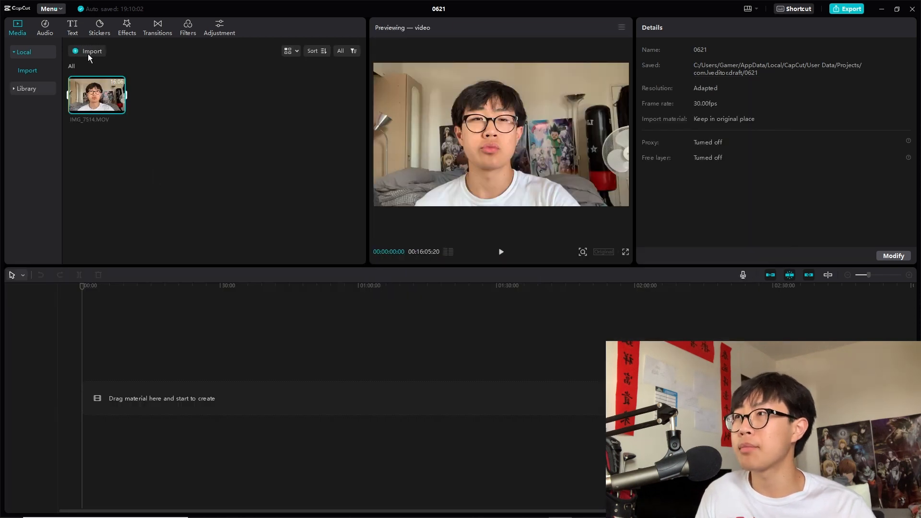
Step: Import the audio file Saying less is dumb.mp3 from Downloads into the project media
click(88, 54)
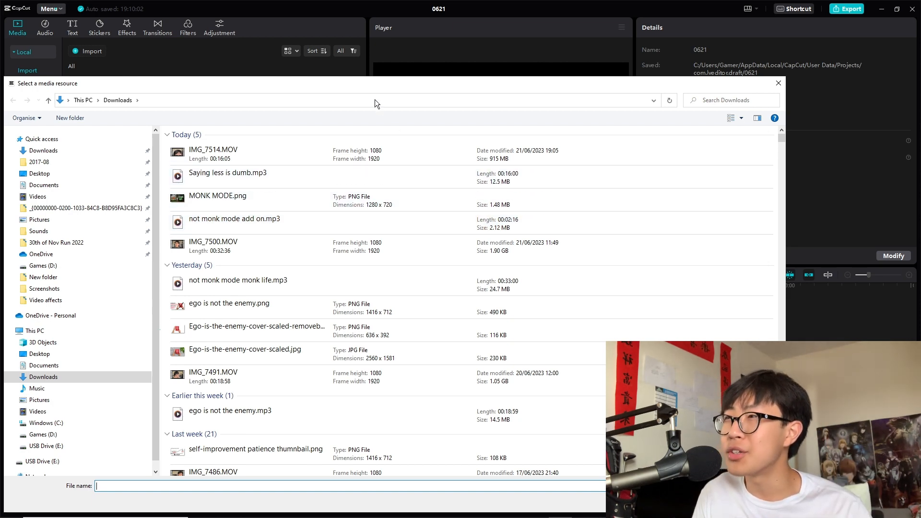
mouse_move(368, 85)
mouse_down()
mouse_move(352, 204)
mouse_move(367, 85)
mouse_up()
double_click(262, 174)
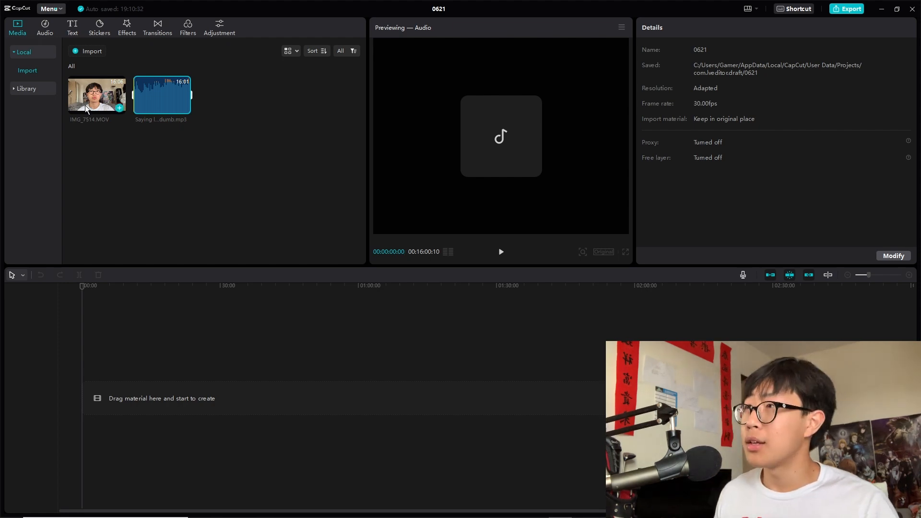
Step: Add the video clip and the audio clip to the timeline, the audio on its own track below
drag(85, 105, 132, 398)
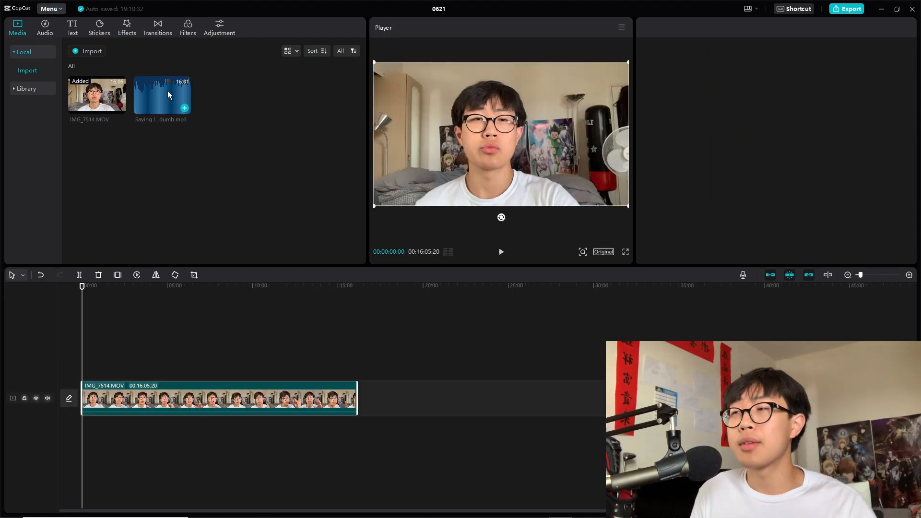
drag(168, 91, 82, 433)
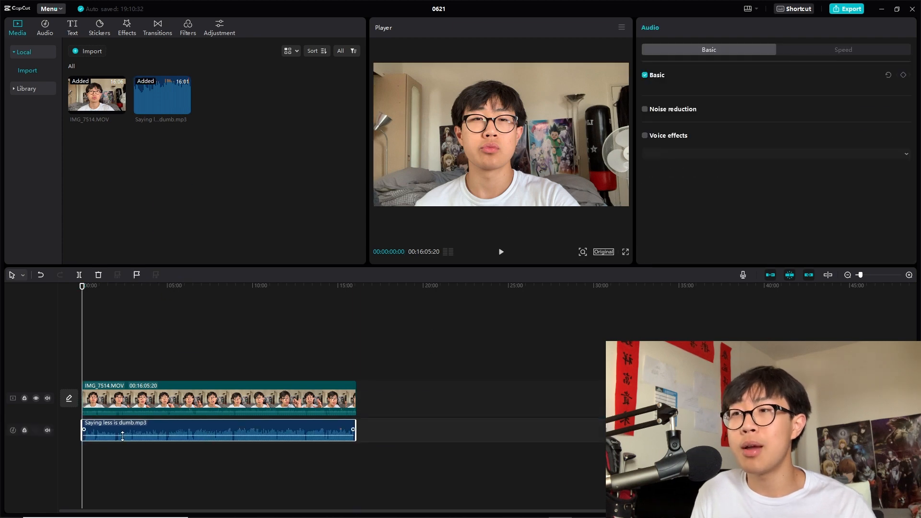
Step: Select both the video and audio clips and sync the video to the sound
click(224, 346)
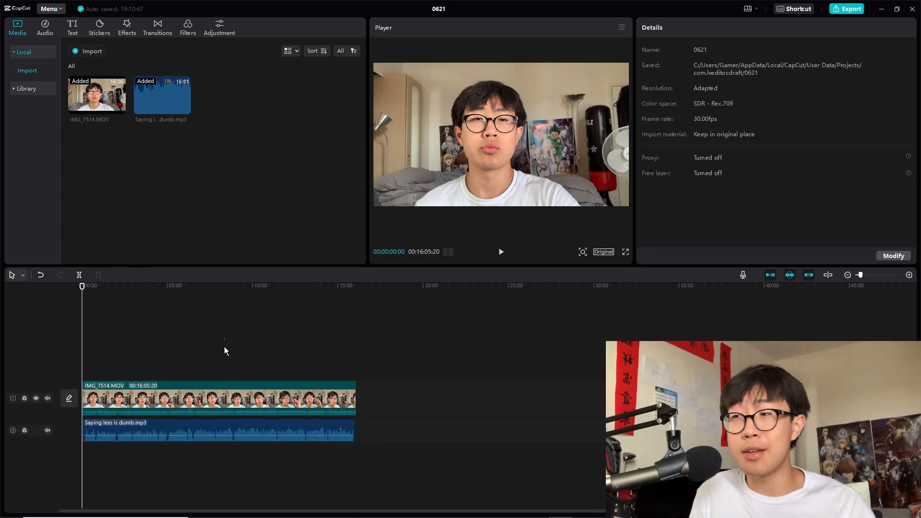
click(232, 394)
ctrl+click(232, 432)
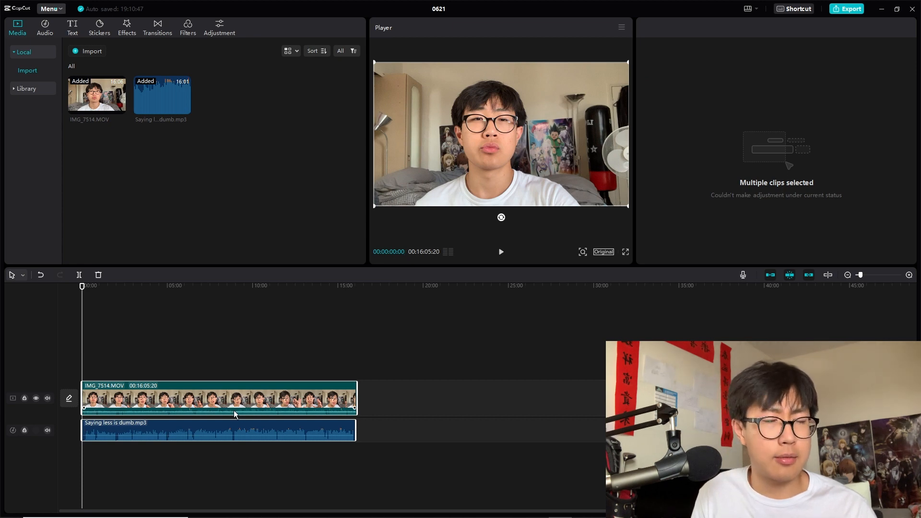
right_click(234, 410)
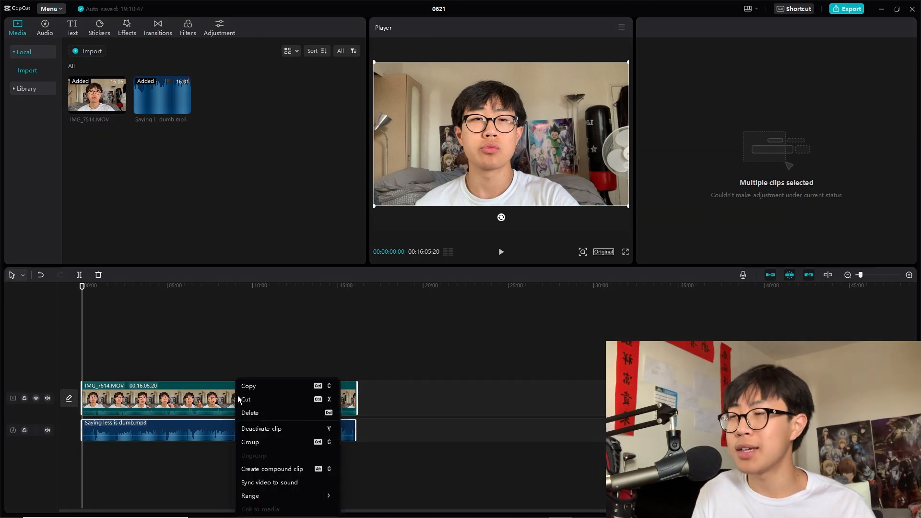
click(280, 482)
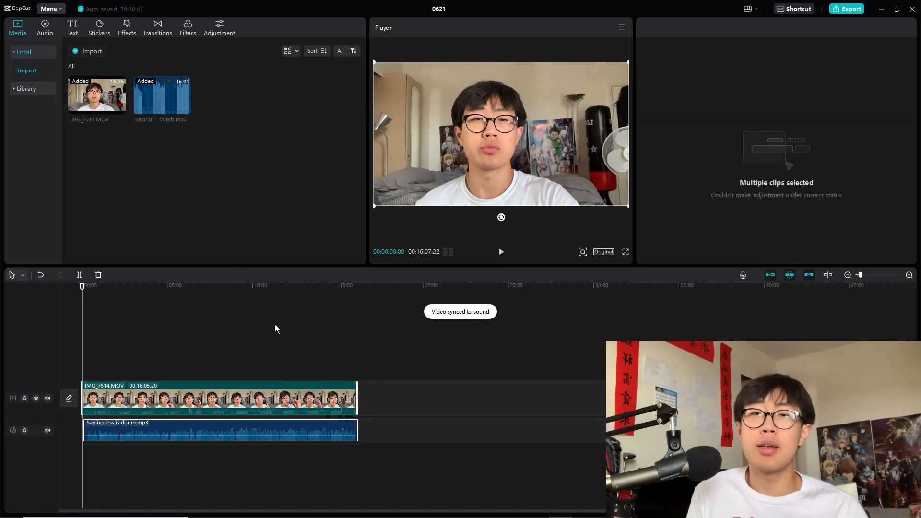
Step: Zoom into the timeline and play back the beginning of the synced clips
drag(858, 275, 869, 275)
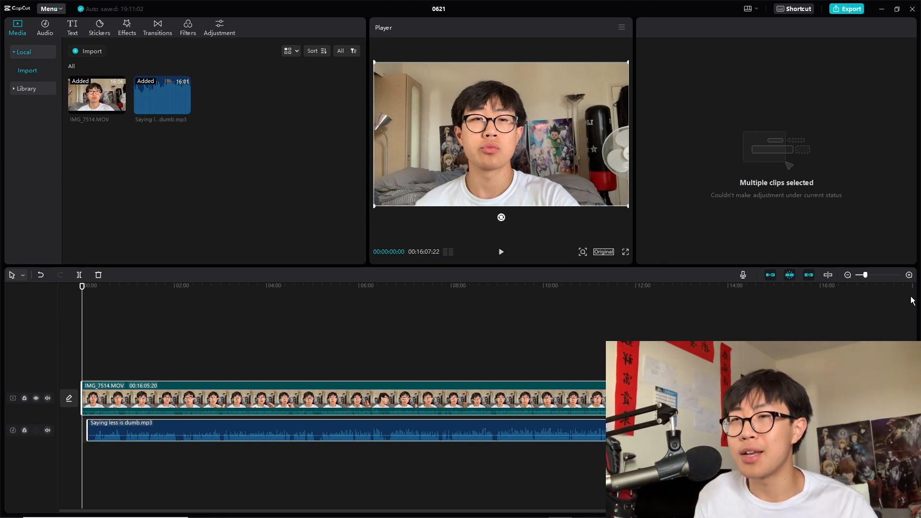
drag(865, 275, 872, 274)
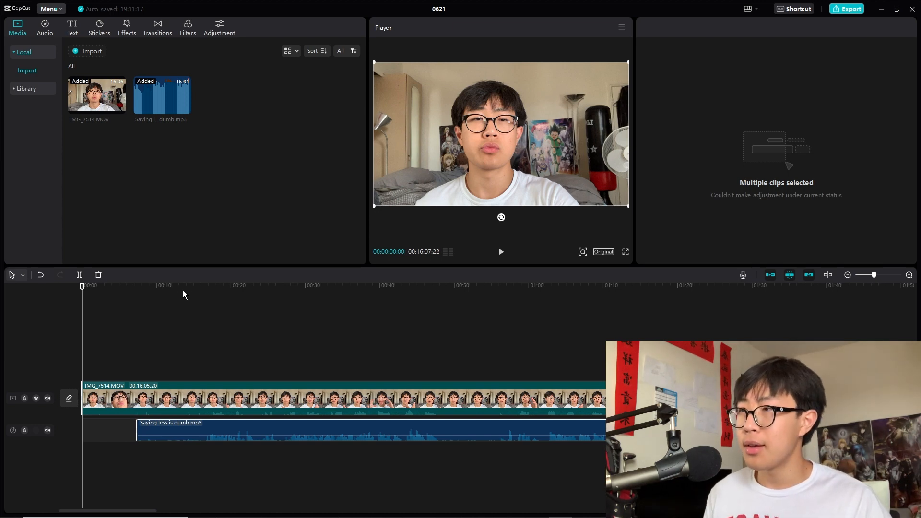
drag(175, 286, 202, 288)
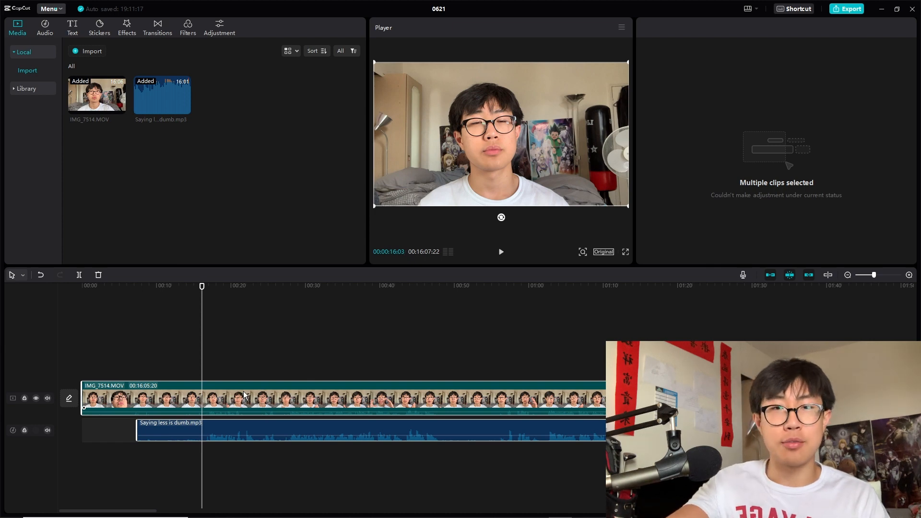
click(271, 350)
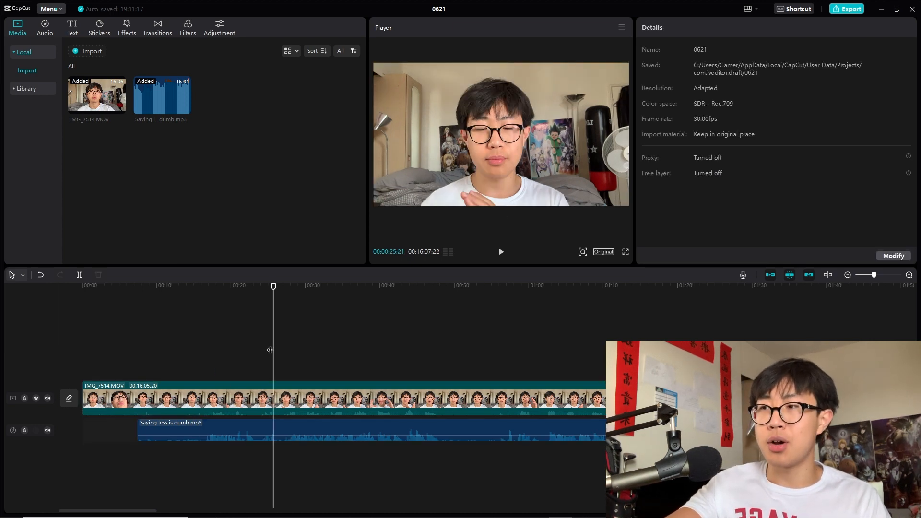
drag(169, 326, 183, 465)
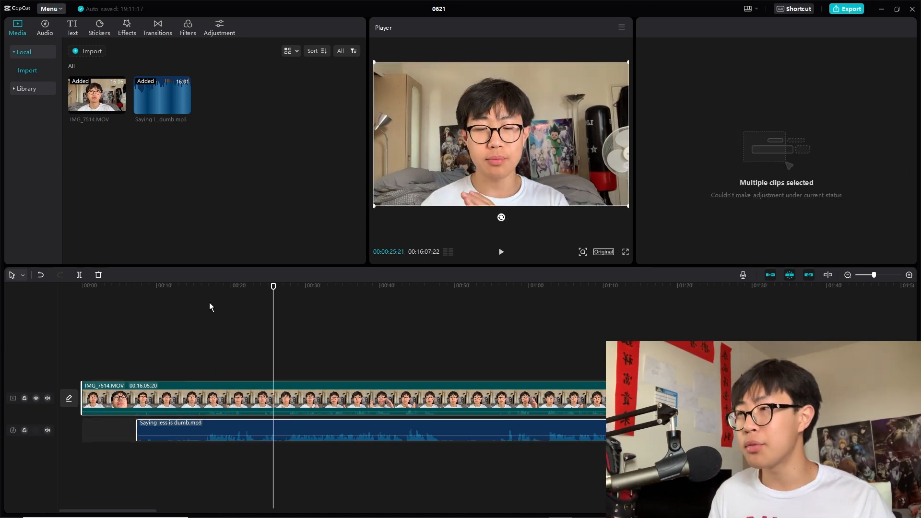
click(207, 287)
drag(206, 287, 66, 318)
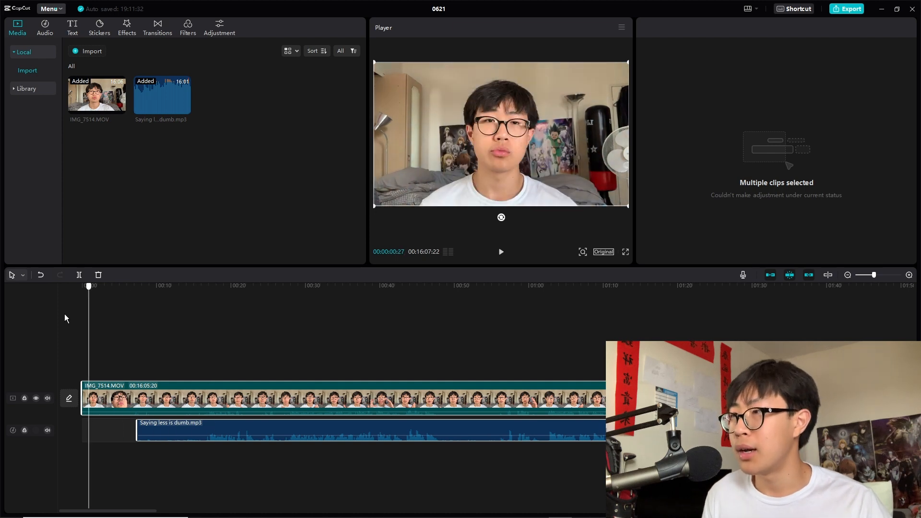
click(501, 252)
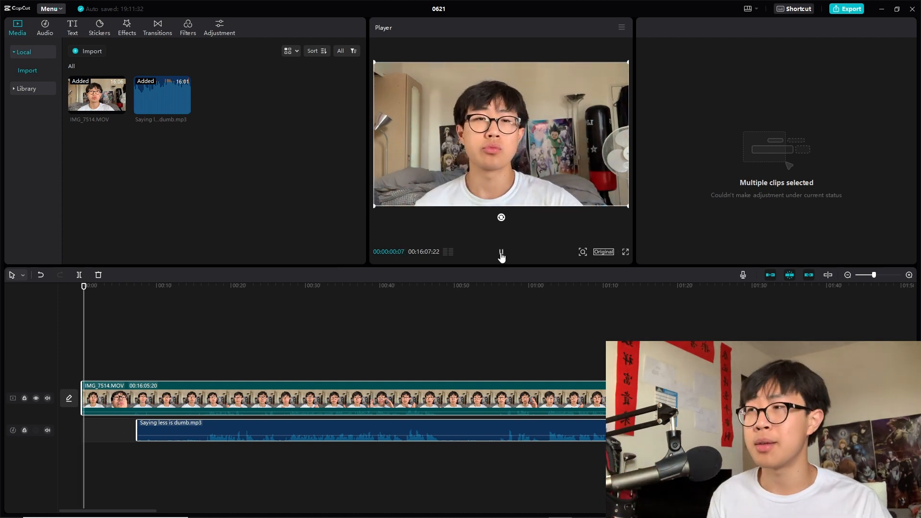
click(501, 253)
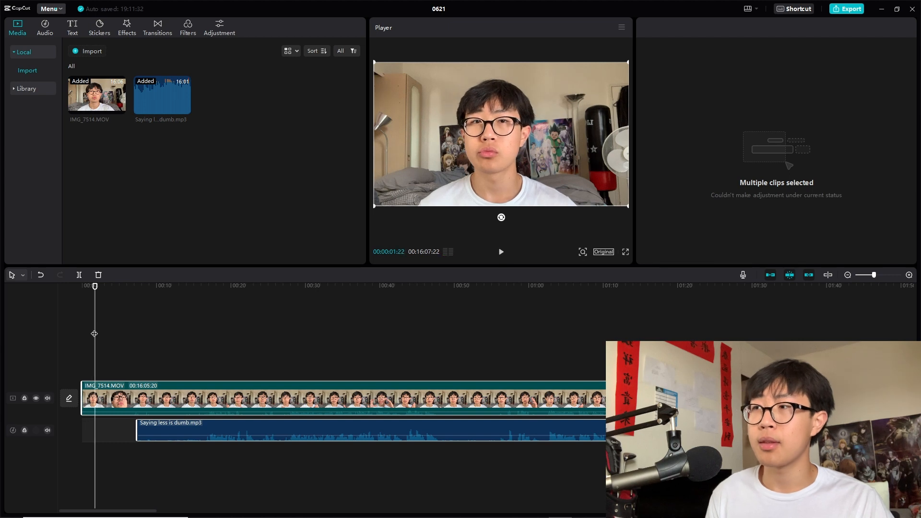
Step: Split both clips at about 0:16 and delete the opening portion before the split
drag(95, 333, 202, 345)
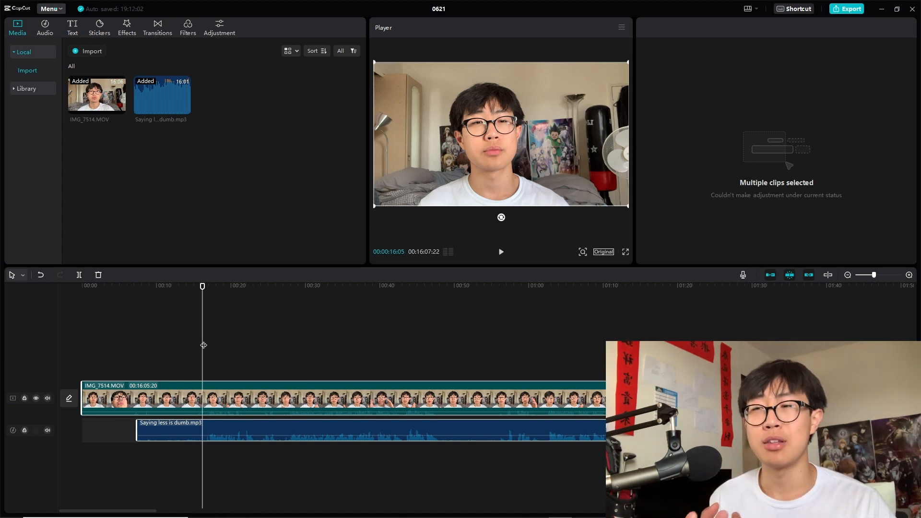
drag(203, 345, 189, 481)
key(ctrl+b)
key(Delete)
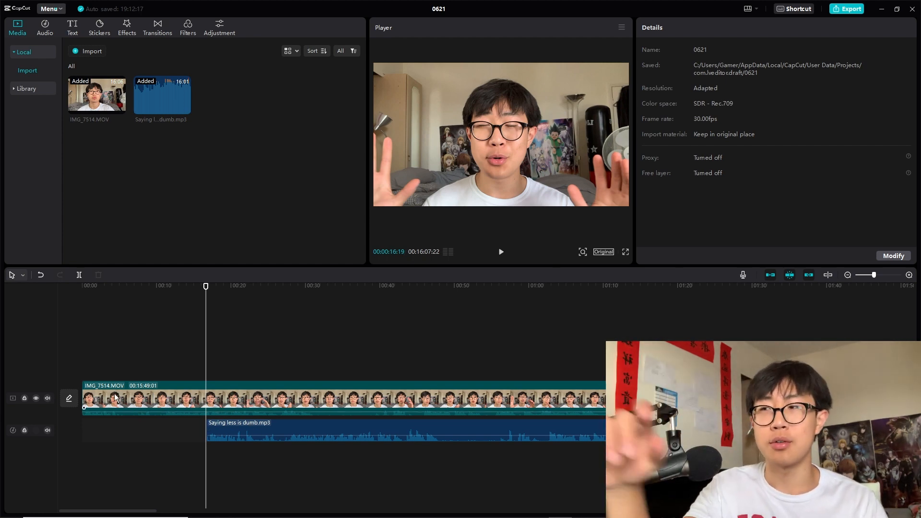
drag(128, 388, 254, 384)
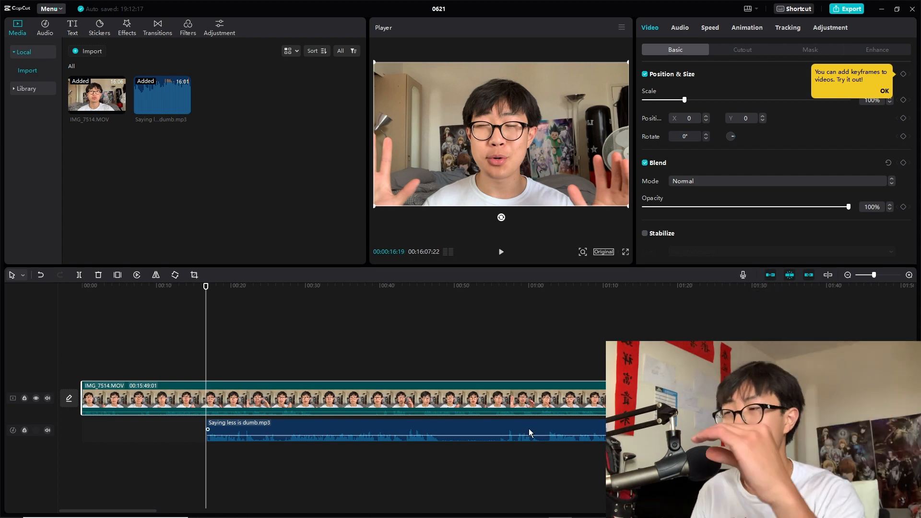
click(768, 274)
drag(175, 398, 259, 396)
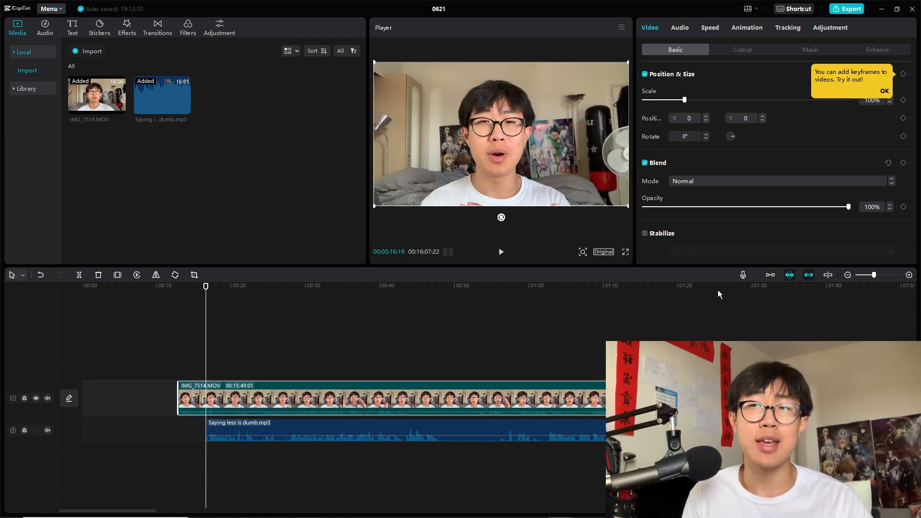
click(770, 276)
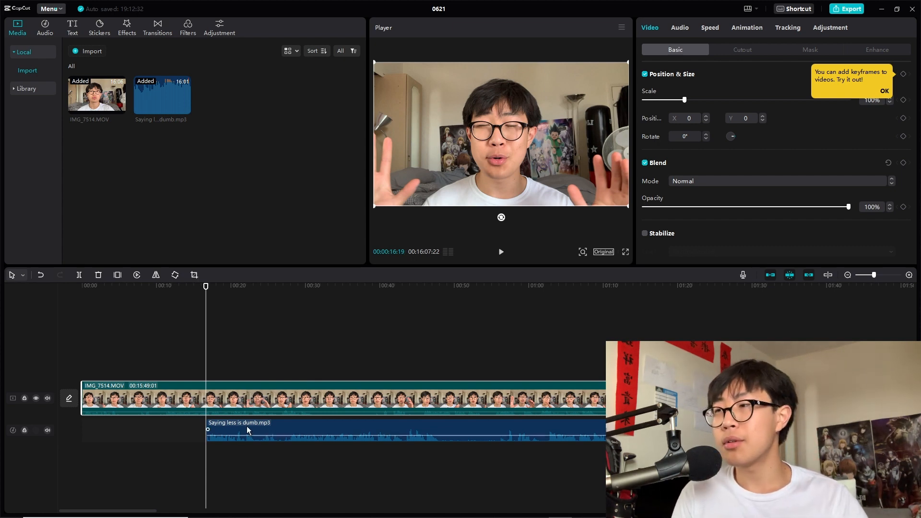
Step: Move the audio clip to the start of the timeline so it lines up with the video
drag(252, 422, 128, 422)
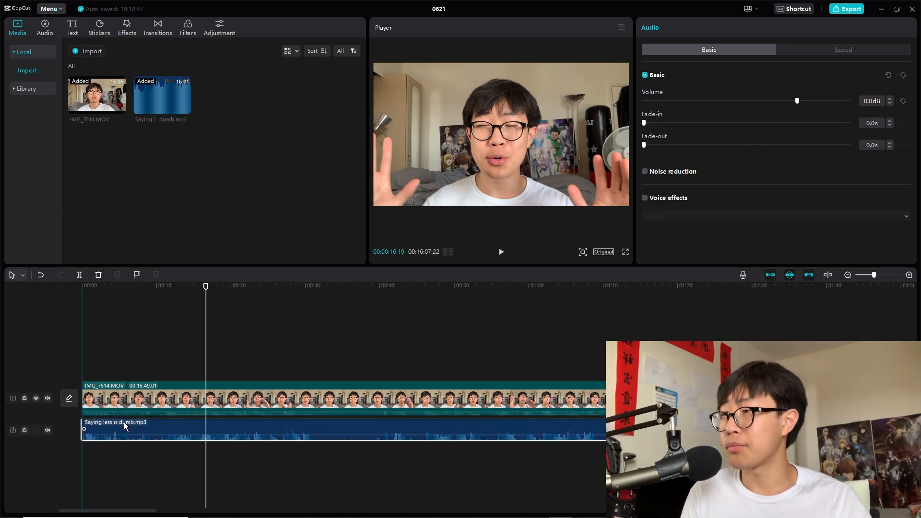
mouse_move(124, 422)
mouse_down()
mouse_move(358, 430)
mouse_move(122, 419)
mouse_up()
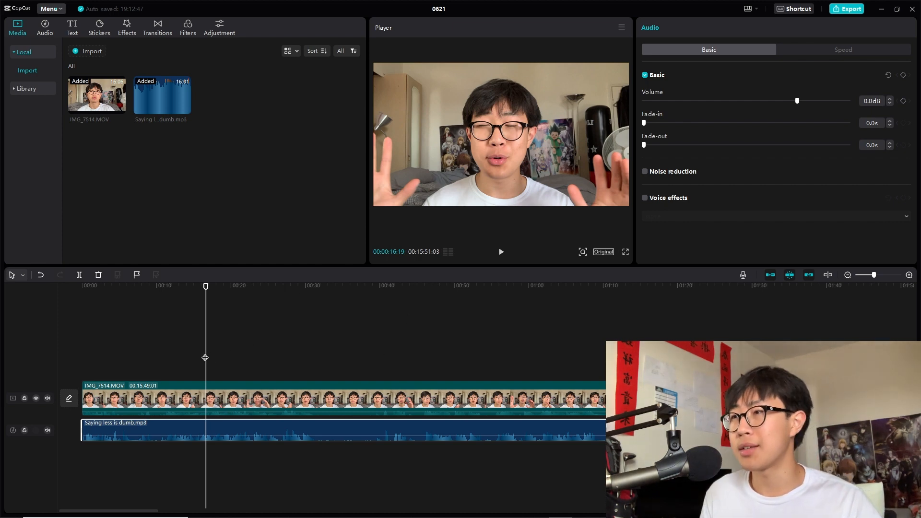
Step: Cut the section between about 0:31 and 0:40 out of both clips and close the gap in the audio track
click(268, 357)
click(317, 379)
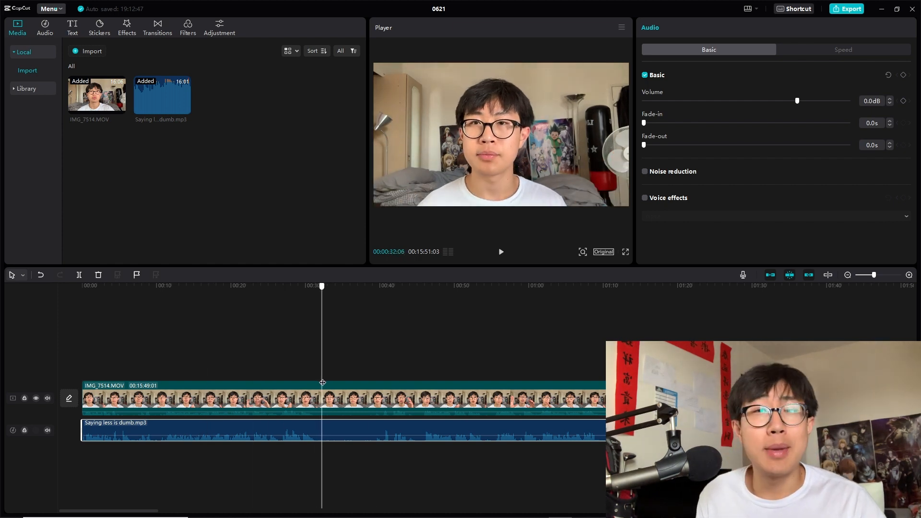
drag(263, 296, 324, 480)
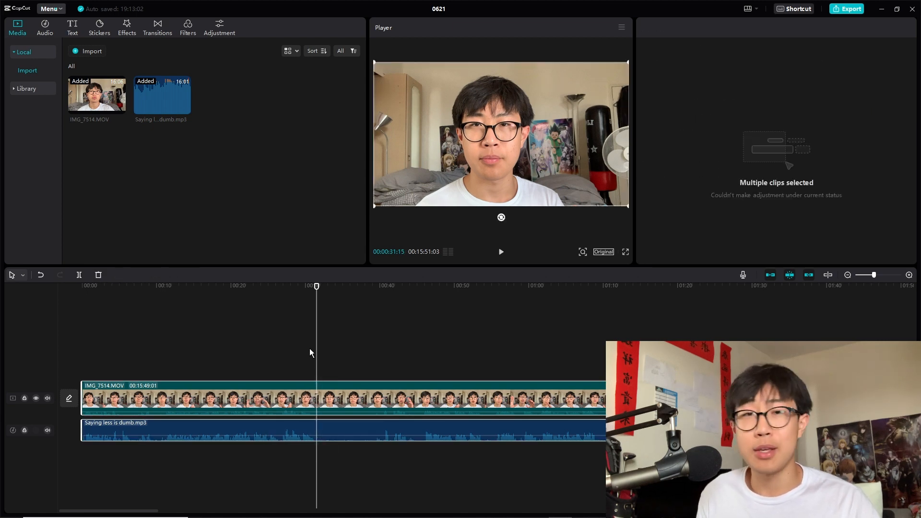
key(ctrl+b)
drag(316, 350, 381, 366)
key(ctrl+b)
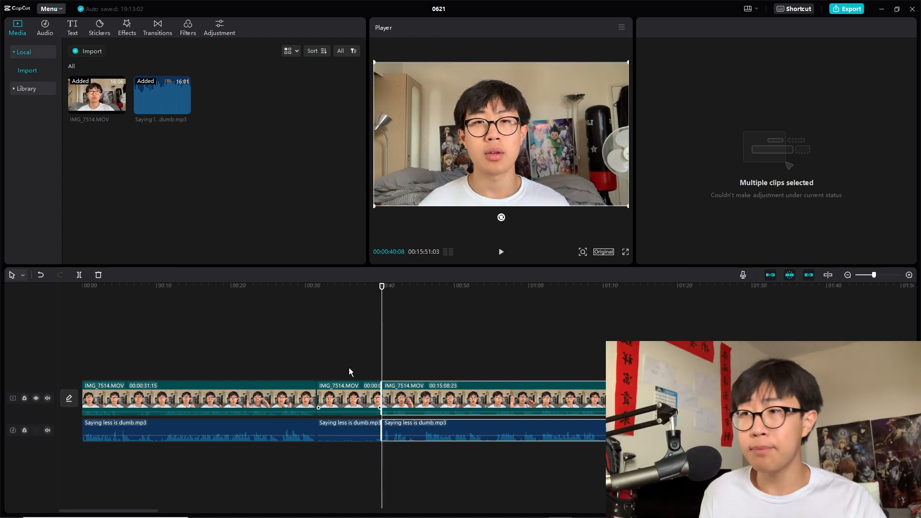
drag(345, 331, 353, 499)
key(Delete)
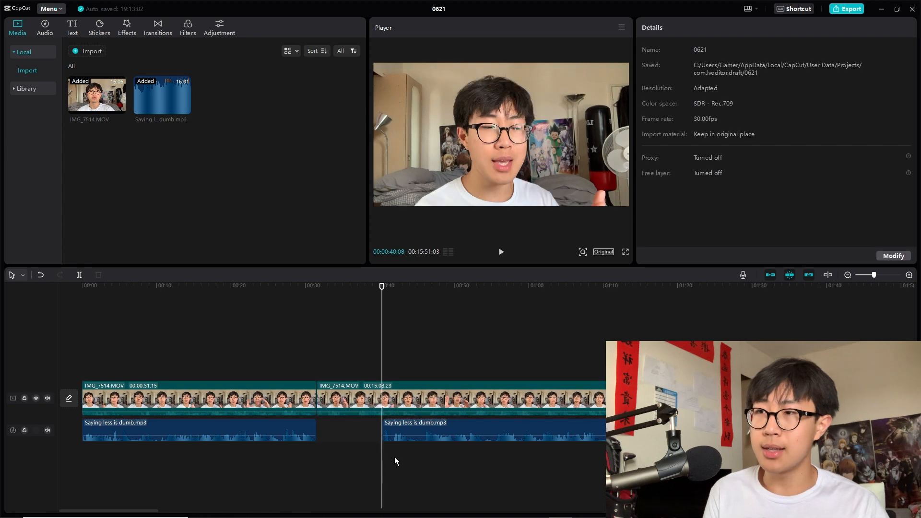
drag(402, 426, 358, 425)
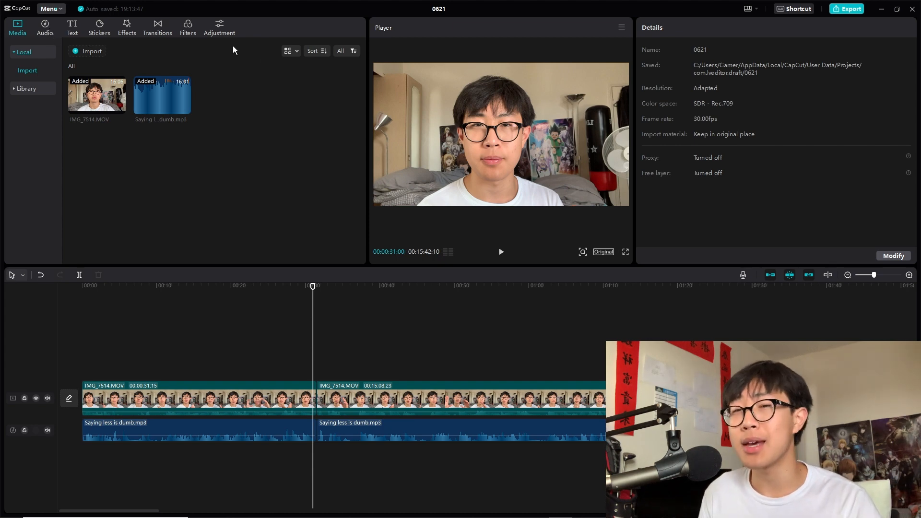
Step: Add a Default text clip to a track above the video at about 0:30
click(72, 26)
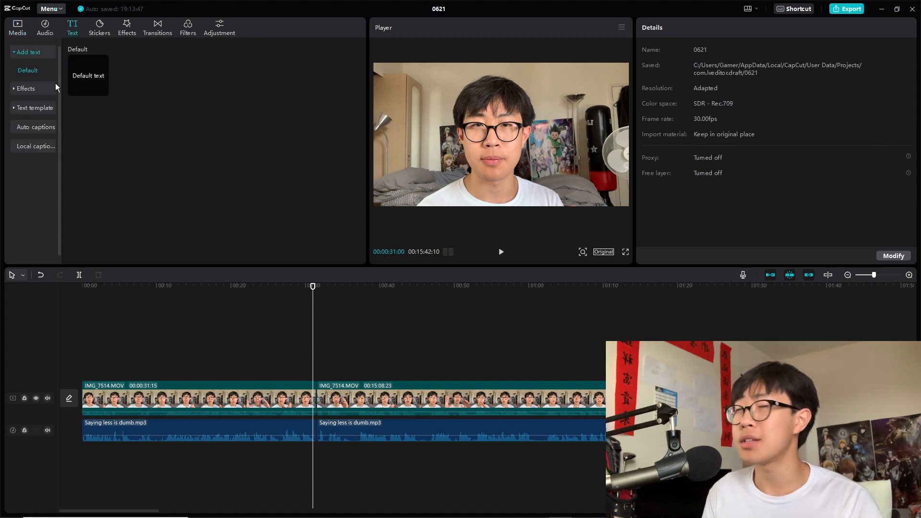
drag(88, 73, 303, 376)
click(287, 372)
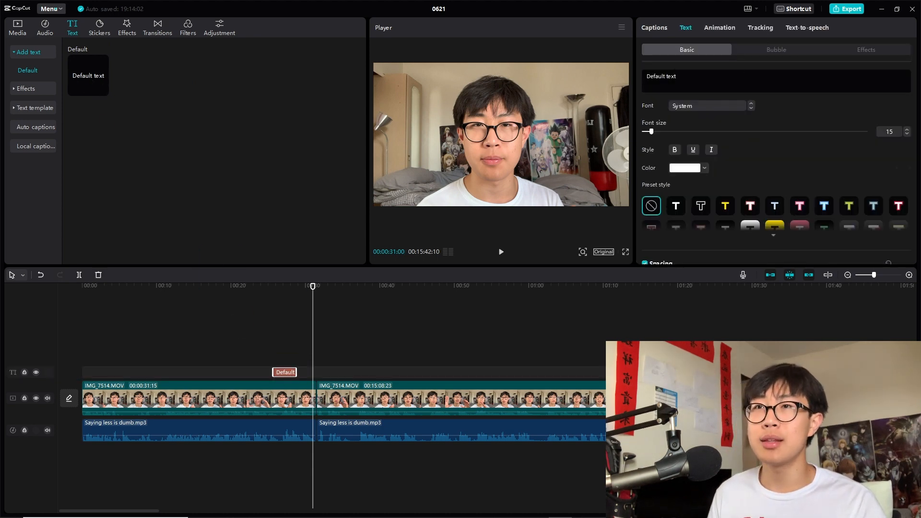
click(270, 296)
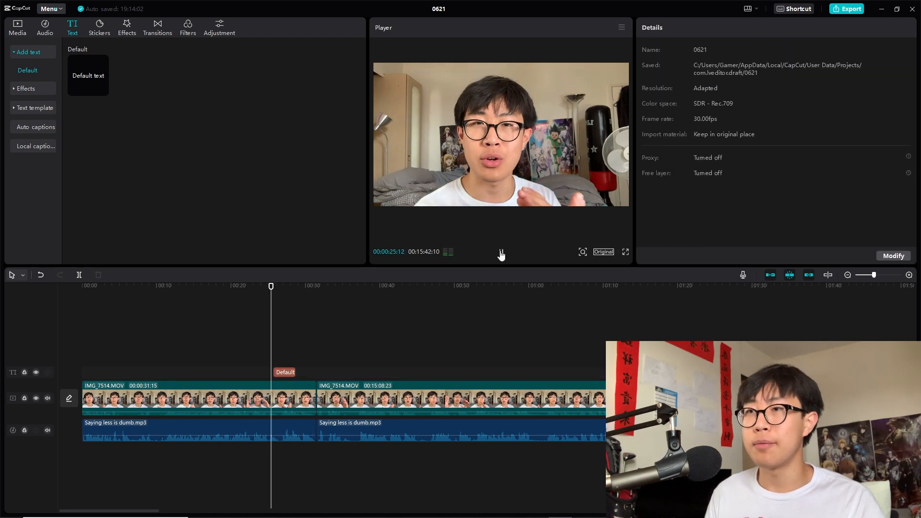
Step: Preview the text overlay in the player and delete the Default text clip from the timeline
click(500, 252)
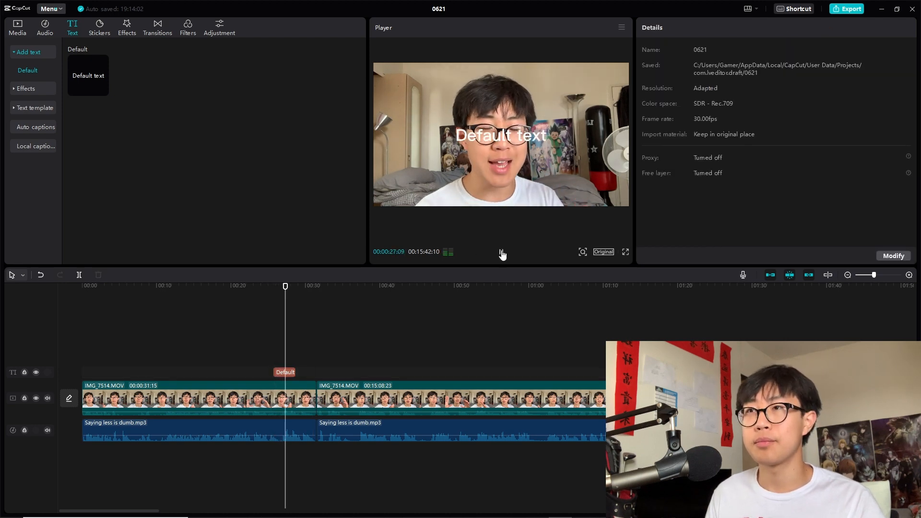
click(501, 252)
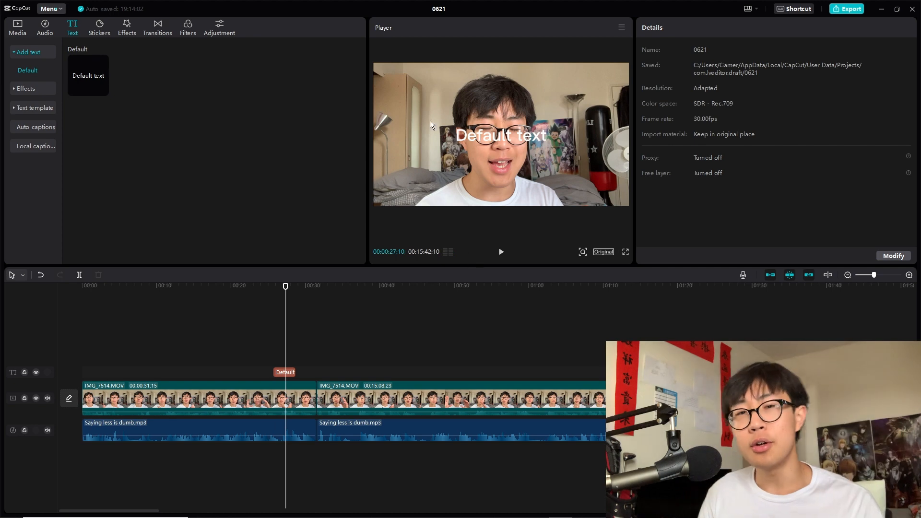
click(281, 371)
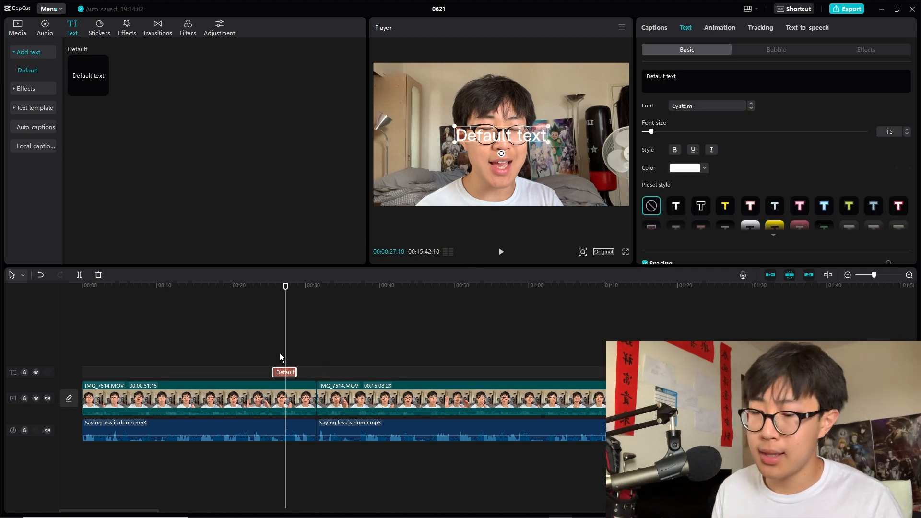
key(Delete)
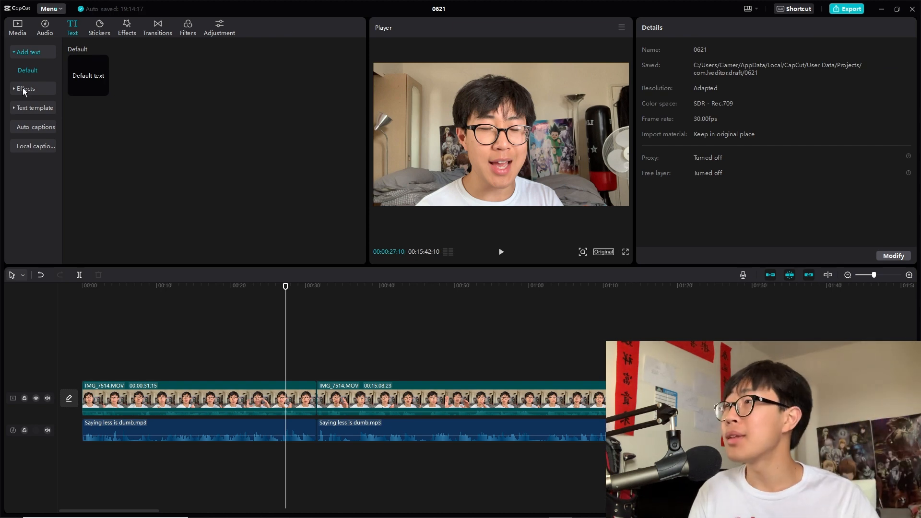
Step: Look through the Auto captions panel, the keyboard shortcuts list and the export settings without changing anything
click(32, 126)
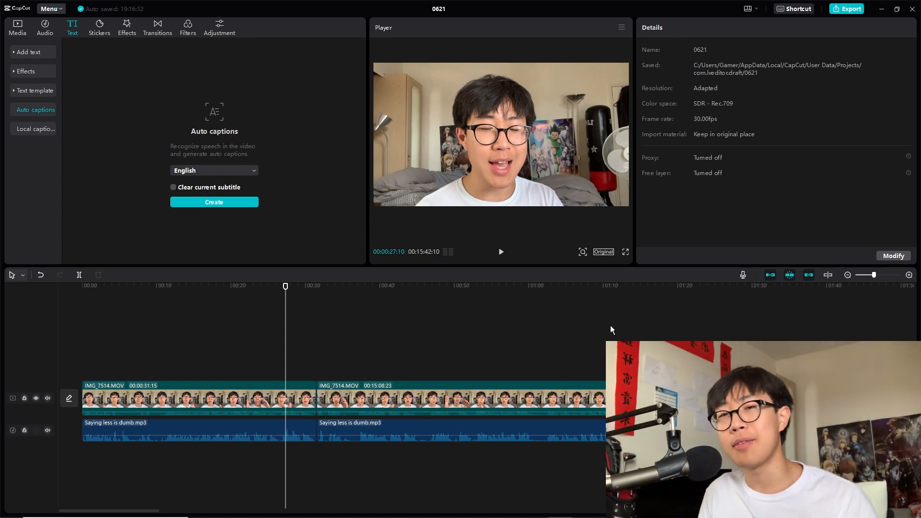
click(803, 10)
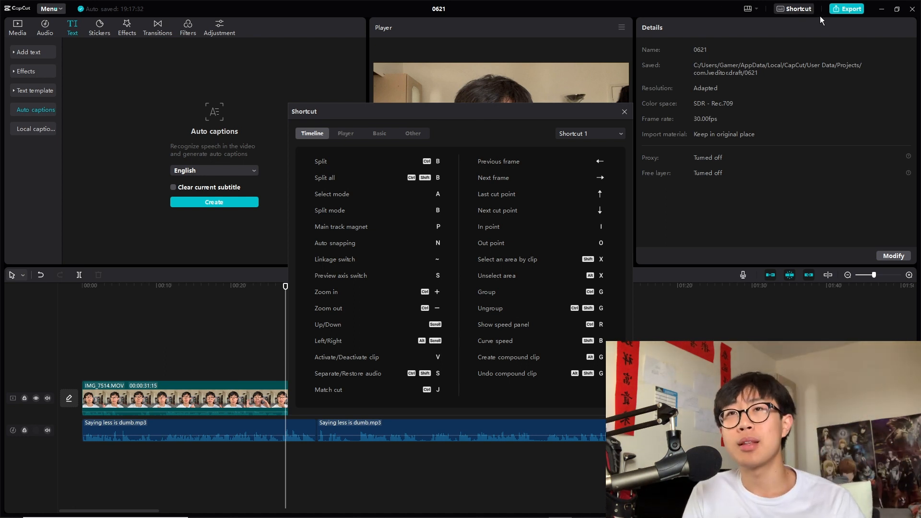
click(624, 112)
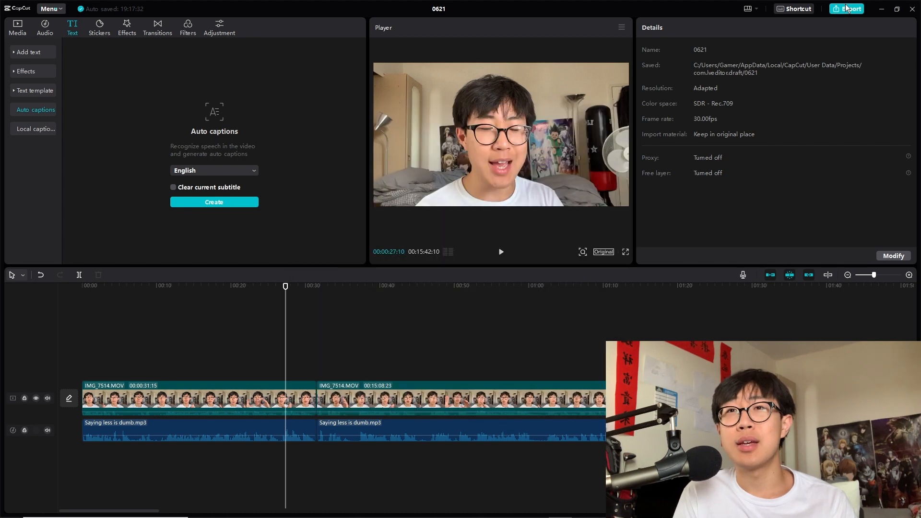
click(846, 8)
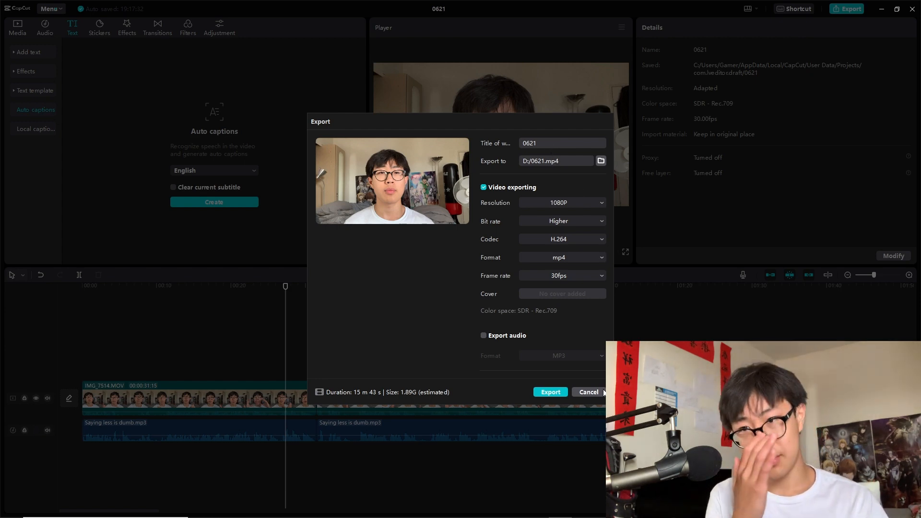
click(589, 392)
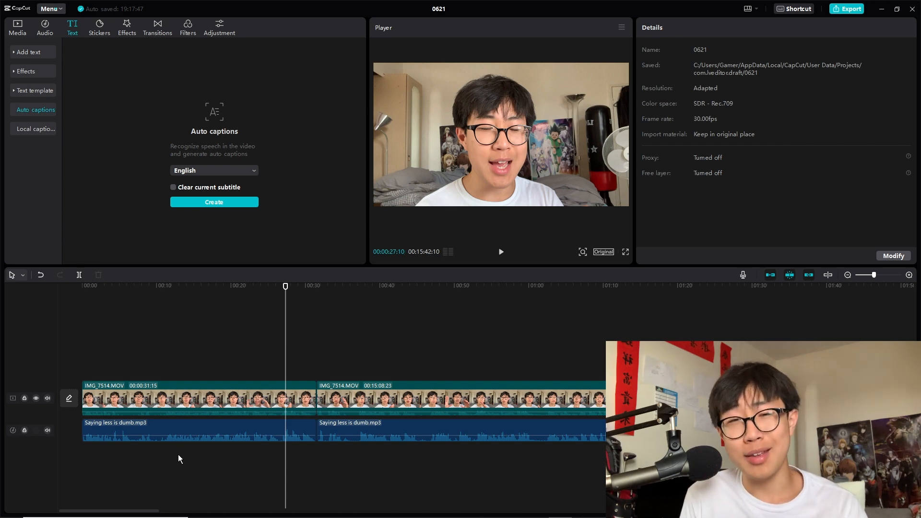
Step: Raise the first audio clip's volume to 20.0 dB
click(278, 438)
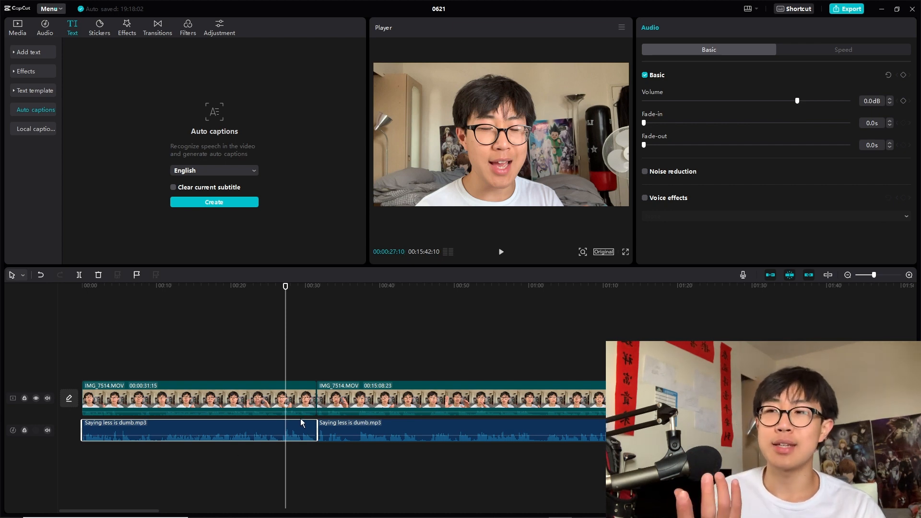
drag(797, 101, 854, 111)
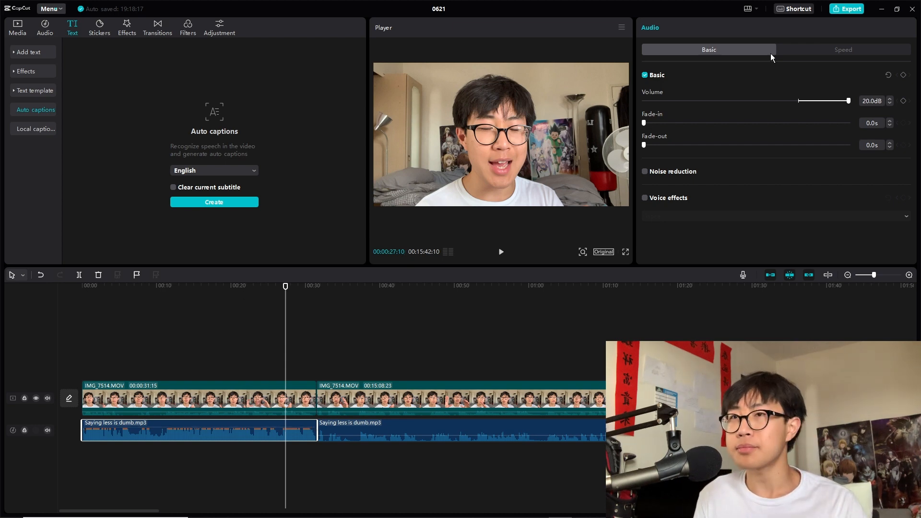
drag(684, 125, 575, 145)
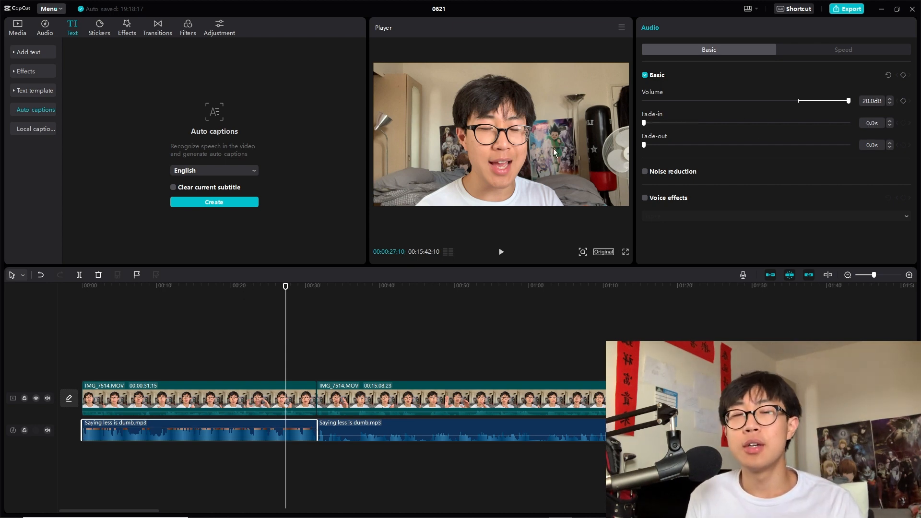
Step: Switch to Audacity and browse its Effect menu and the File menu's Export options
click(848, 9)
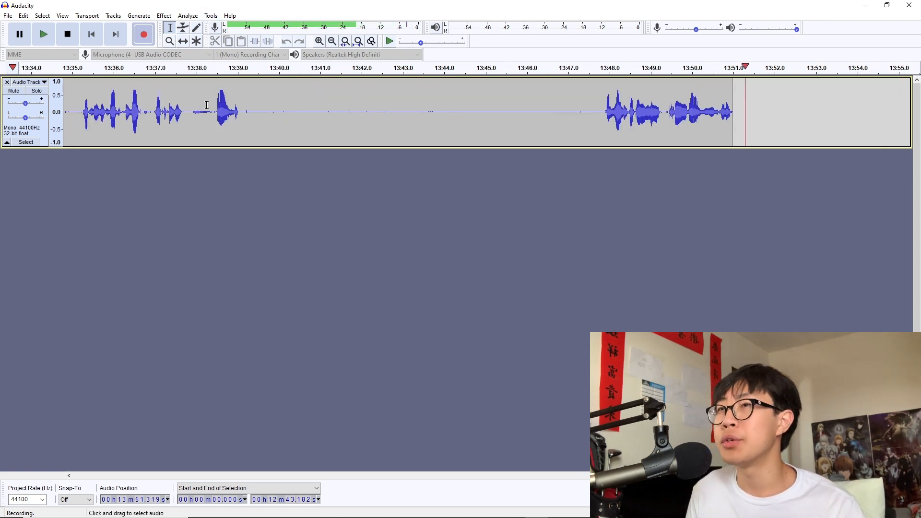
click(211, 15)
mouse_move(163, 16)
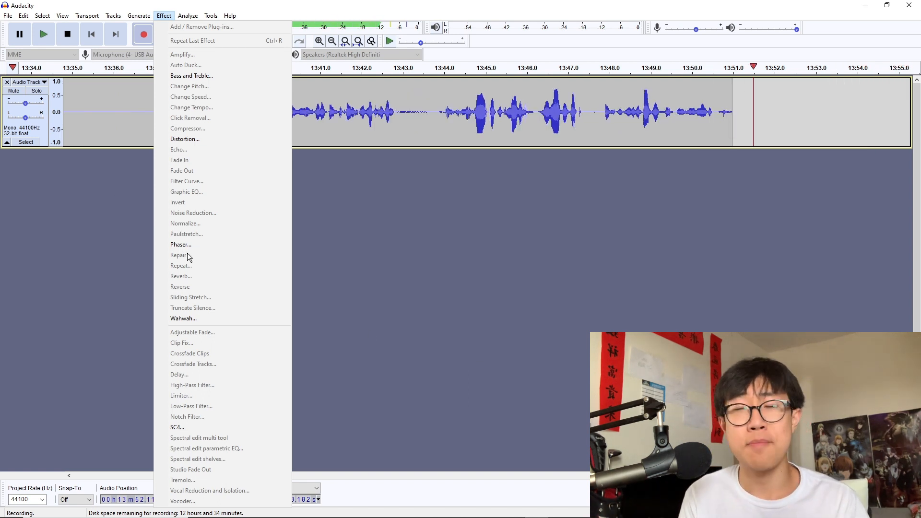
click(424, 346)
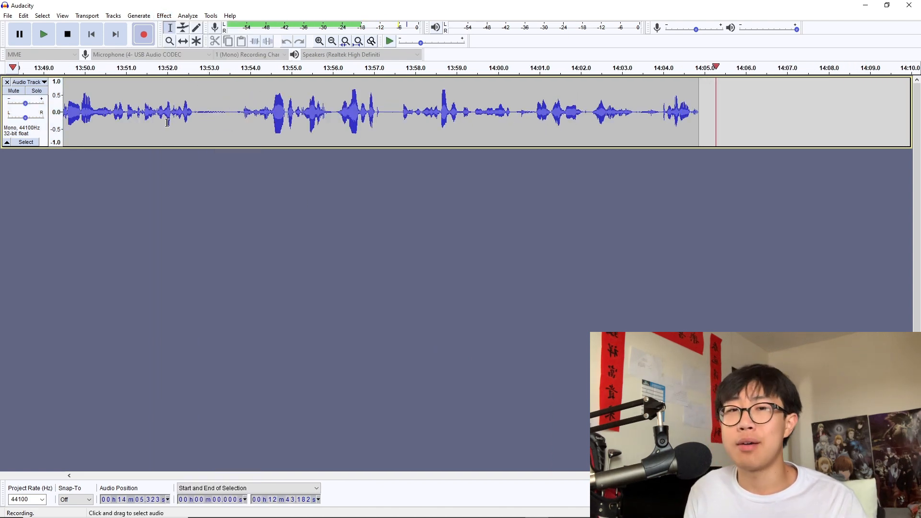
click(164, 18)
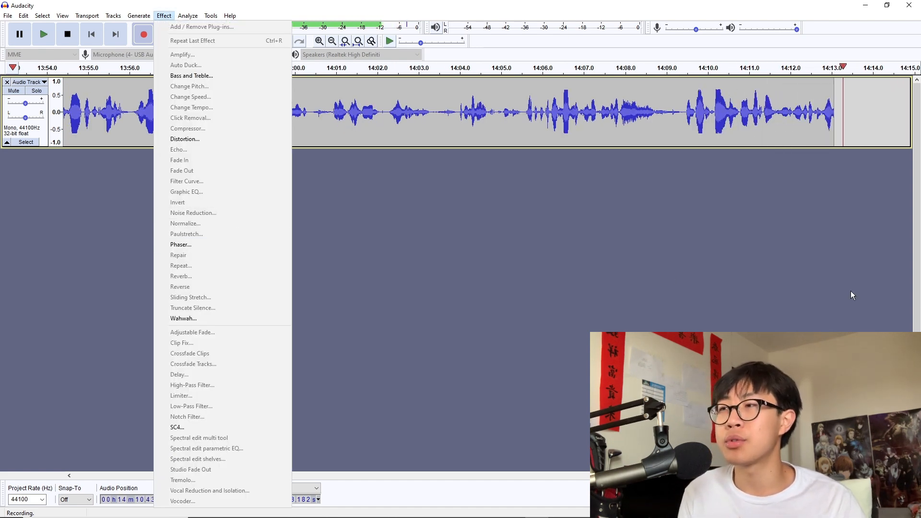
click(528, 269)
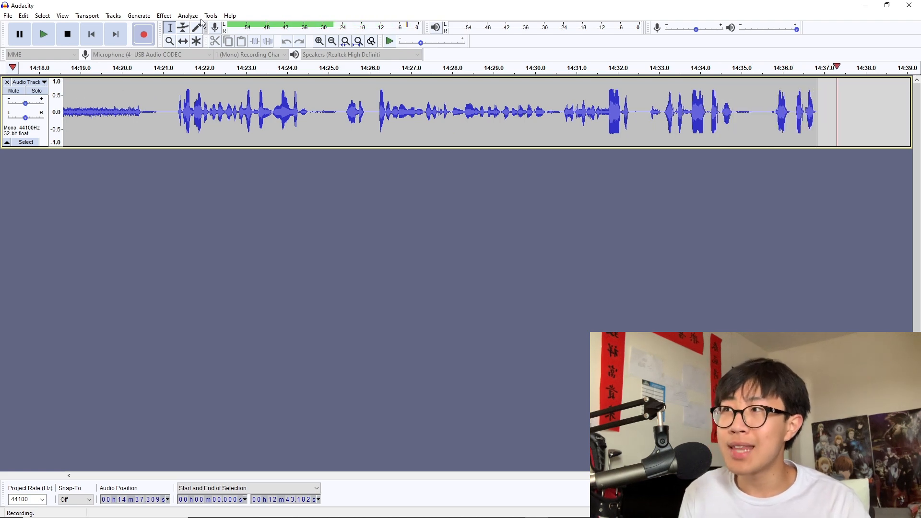
click(166, 16)
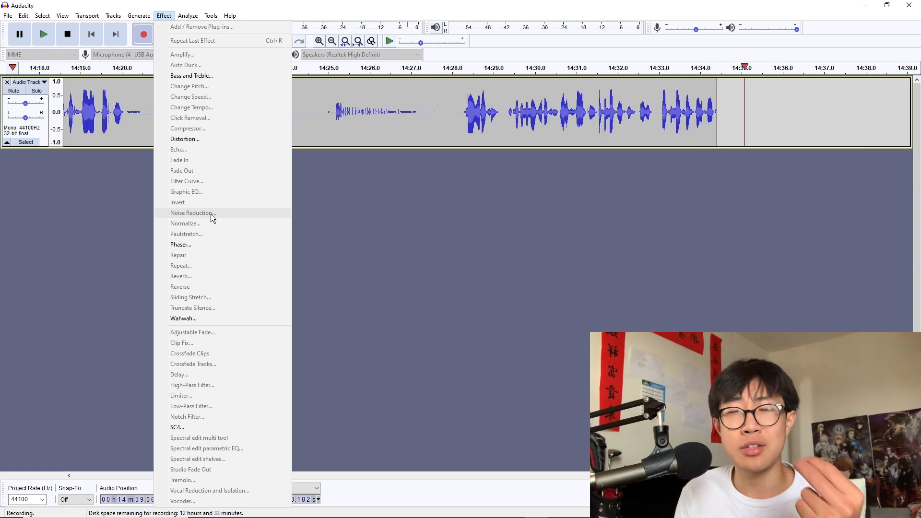
click(362, 185)
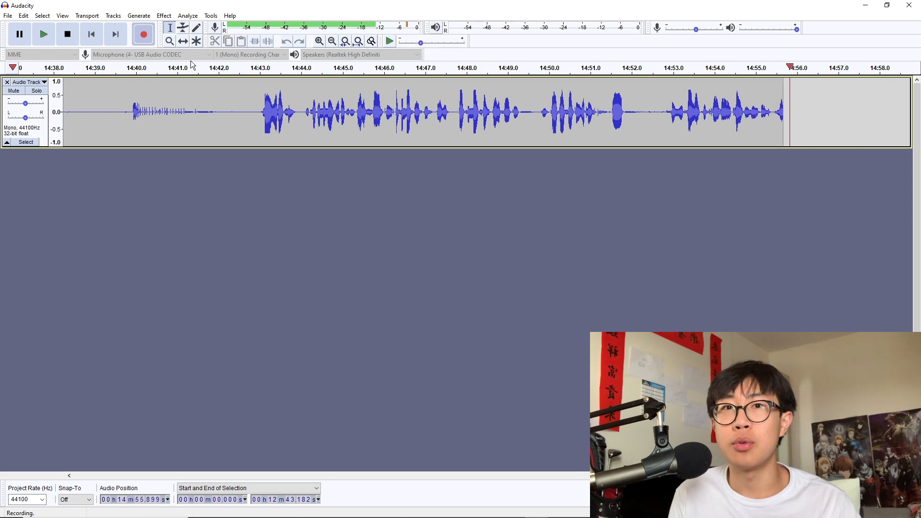
click(173, 18)
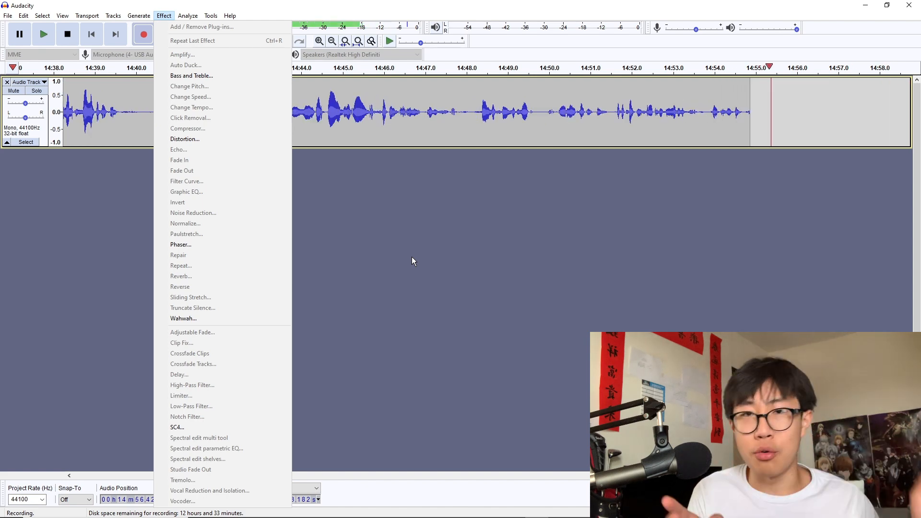
click(351, 240)
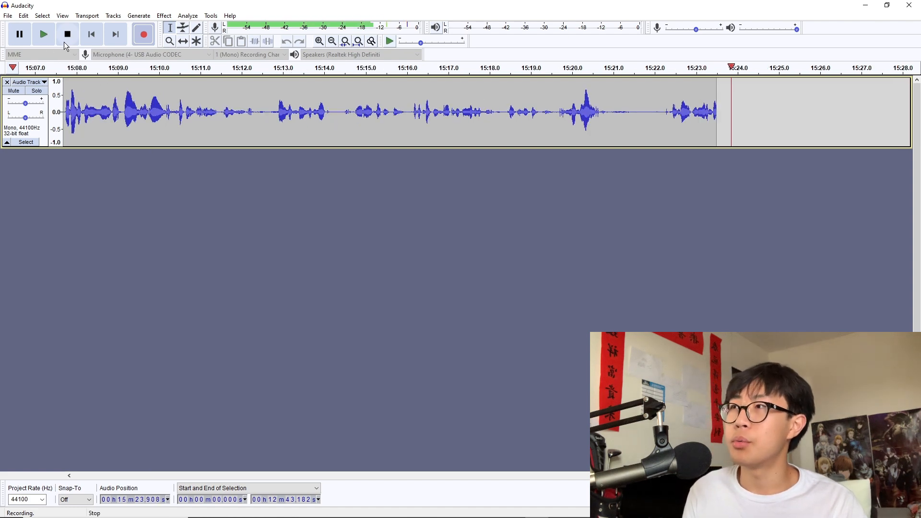
click(8, 16)
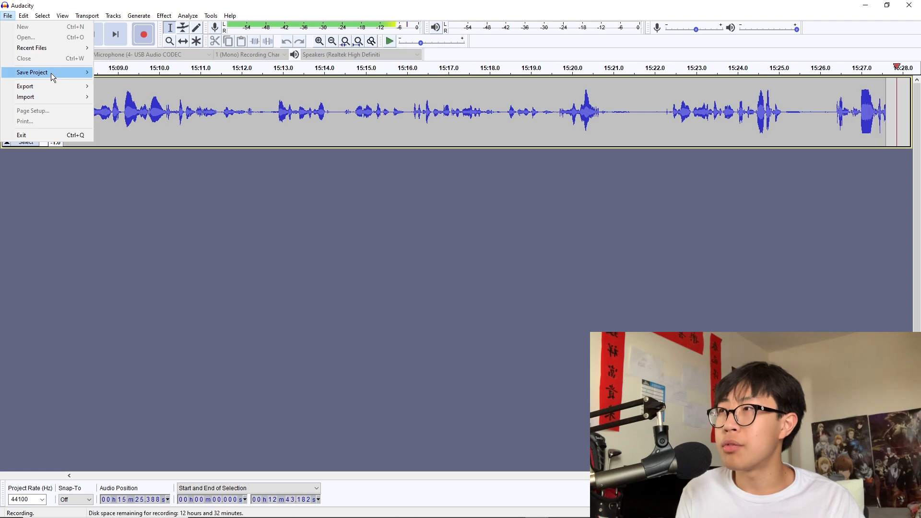
mouse_move(49, 83)
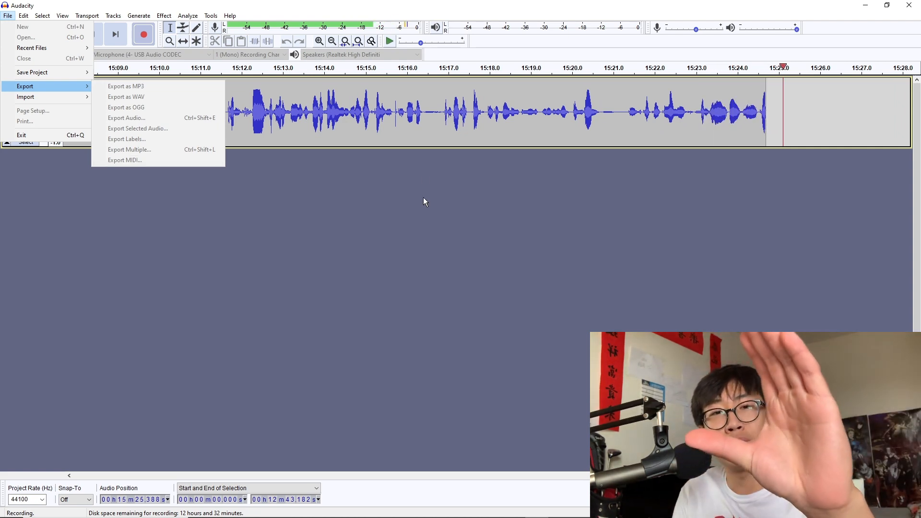
mouse_move(489, 513)
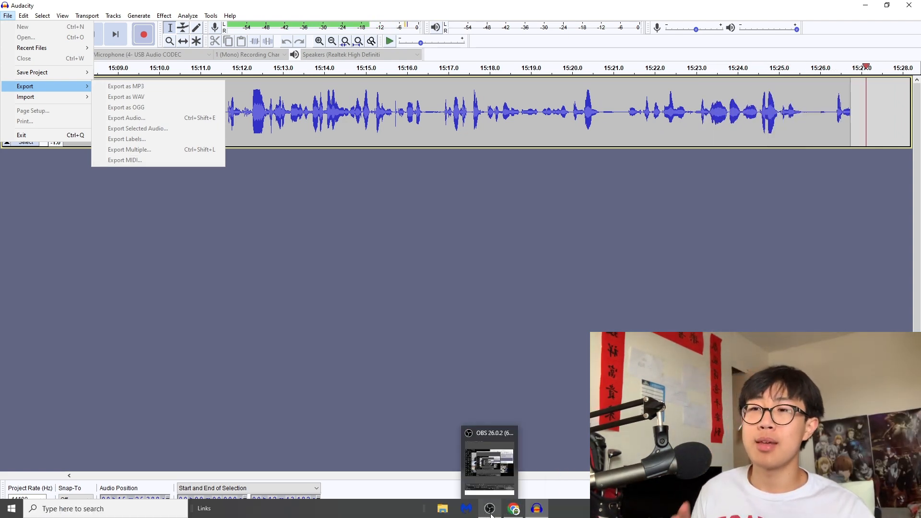